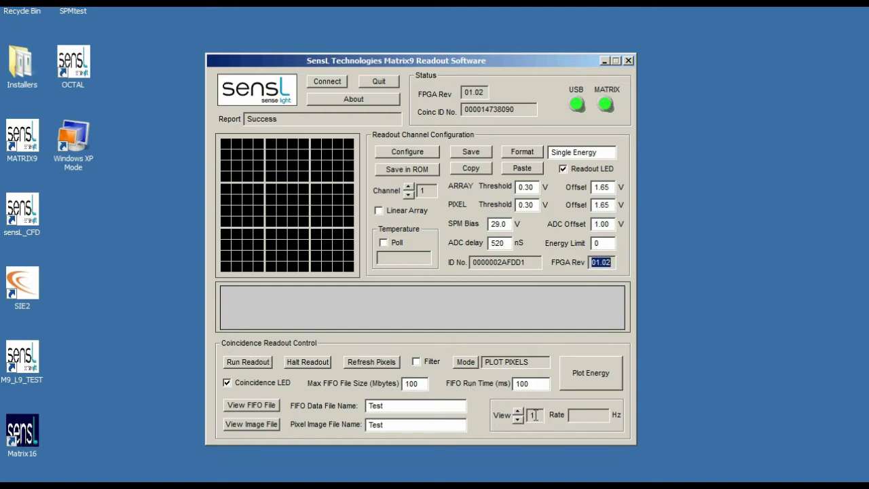
# Run the coincidence readout and highlight the count rate, which reads about 3000 Hz
pyautogui.click(265, 365)
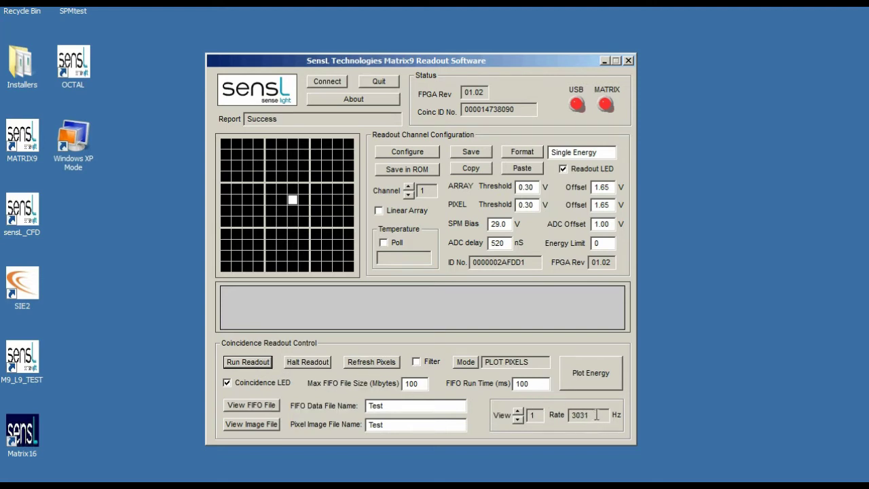
pyautogui.doubleClick(583, 415)
pyautogui.doubleClick(603, 415)
# Halt the readout with the rate holding at 3076 Hz, and bring up Plot Energy
pyautogui.click(305, 360)
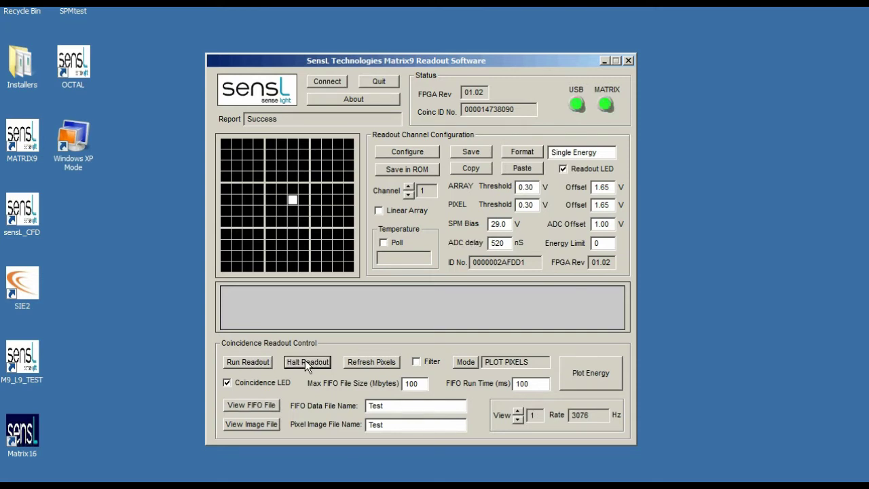
pyautogui.click(608, 378)
pyautogui.click(620, 43)
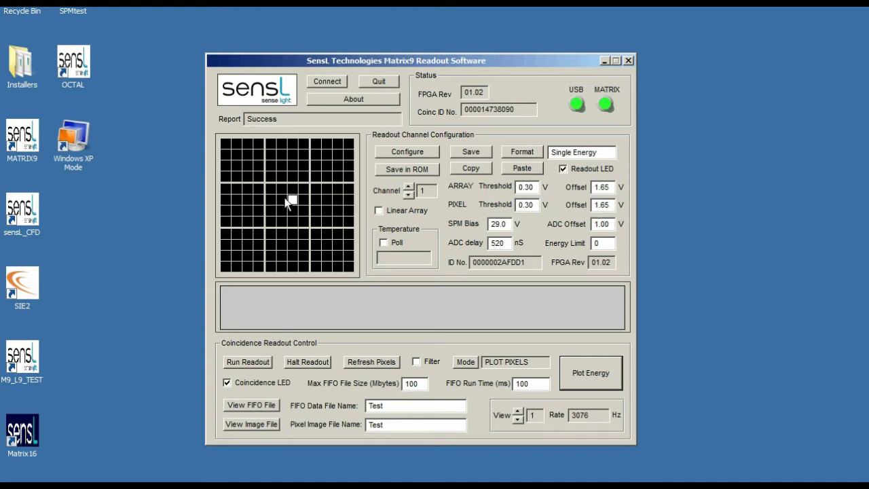
# Open the Energy Plot window, start plotting Pixel 1, and shift the window slightly down
pyautogui.click(605, 365)
pyautogui.click(587, 47)
pyautogui.moveTo(591, 20); pyautogui.dragTo(595, 31)
# Stop the plot, set the upper plot range to 1000, zoom, and restart accumulation
pyautogui.click(645, 76)
pyautogui.doubleClick(265, 83)
pyautogui.write('1000')
pyautogui.click(206, 81)
pyautogui.click(568, 59)
# Replace the plot window with a fresh Energy Plot accumulating Pixel 1
pyautogui.click(650, 58)
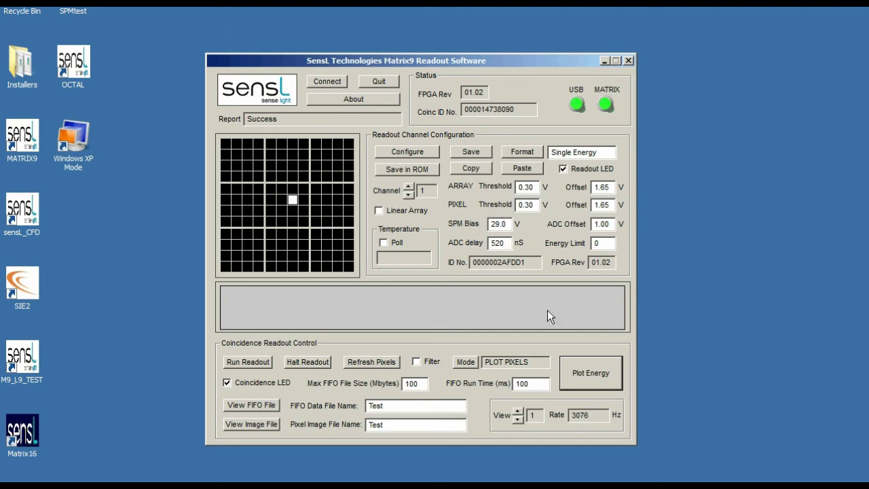
pyautogui.click(591, 373)
pyautogui.click(577, 47)
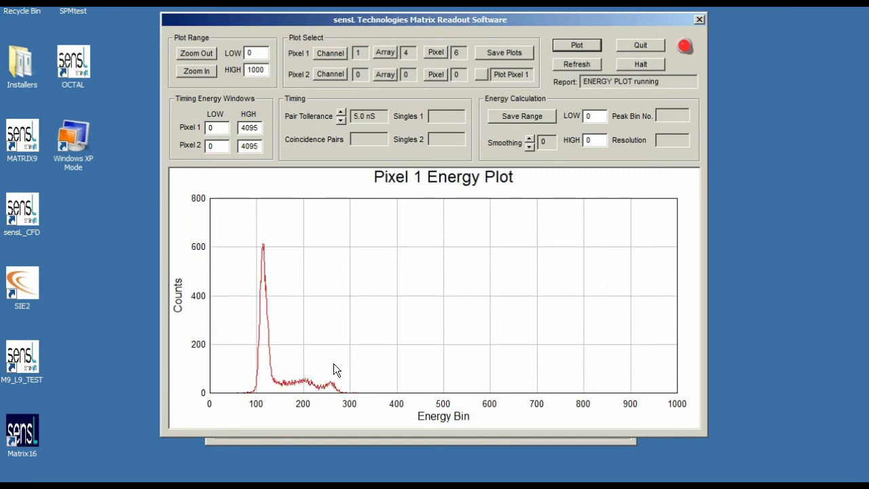
# Quit the plot, change SPM Bias to 29.5, Configure the detector, and reopen Plot Energy
pyautogui.click(653, 44)
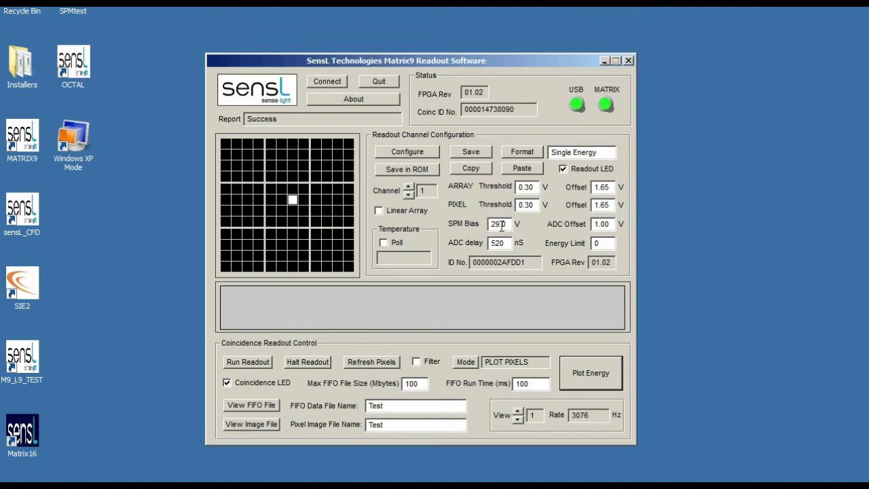
pyautogui.moveTo(508, 225); pyautogui.dragTo(488, 225)
pyautogui.write('29.5')
pyautogui.click(414, 150)
pyautogui.click(591, 380)
# Start the Pixel 1 energy plot at 29.5 V bias and drag across the plot area
pyautogui.click(591, 45)
pyautogui.moveTo(664, 85); pyautogui.dragTo(583, 83)
# Quit the plot, enter 30 V as SPM Bias, Save and Configure, and reopen Plot Energy
pyautogui.click(635, 47)
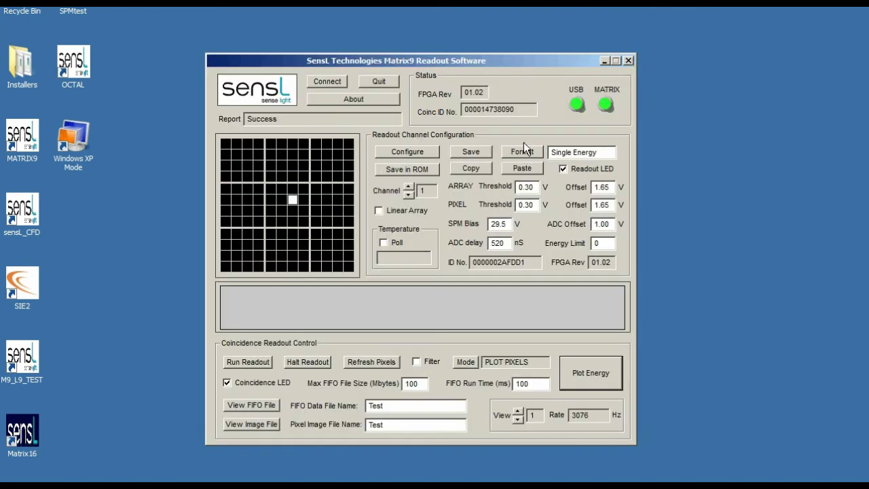
pyautogui.doubleClick(506, 224)
pyautogui.write('30')
pyautogui.click(470, 151)
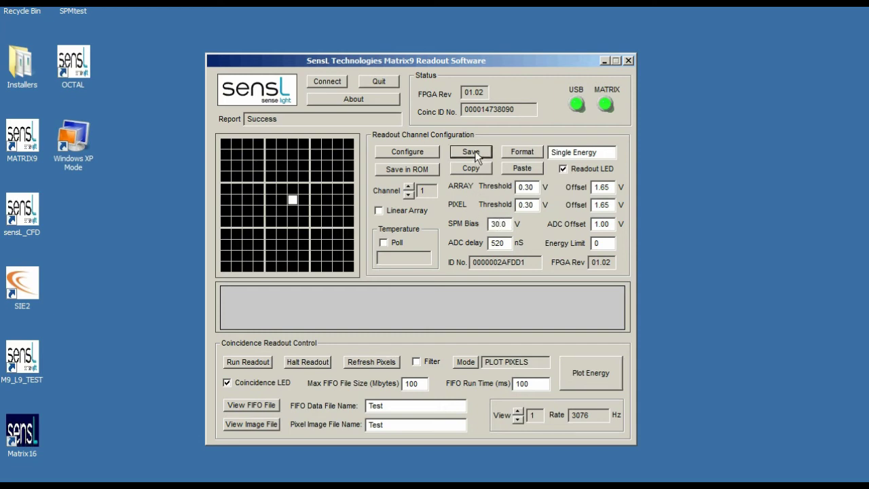
pyautogui.click(418, 151)
pyautogui.click(595, 376)
# Set the Pixel 1 energy plot running at 30.0 V bias
pyautogui.click(596, 49)
pyautogui.click(596, 51)
# Quit the plot and change ARRAY and PIXEL Threshold from 0.30 to 0.20
pyautogui.click(628, 45)
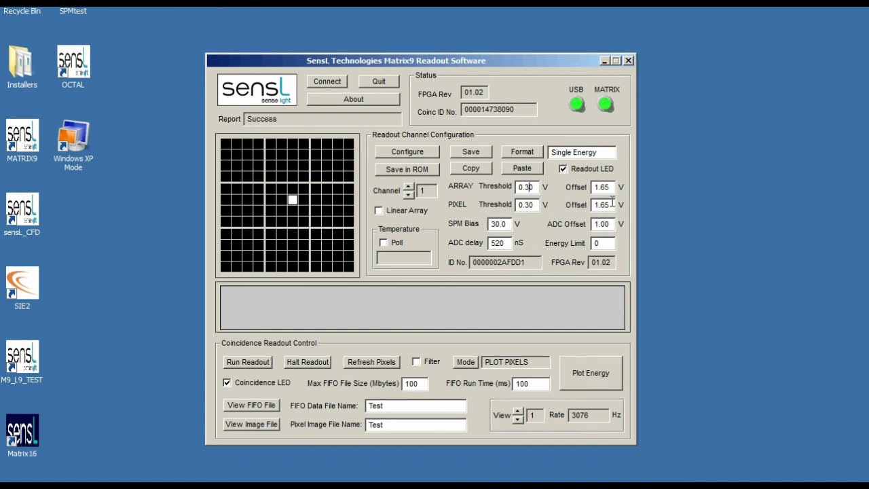
pyautogui.press('BackSpace')
pyautogui.write('2')
pyautogui.click(524, 204)
pyautogui.write('2')
# Configure the 0.20 V thresholds, reopen the energy plot lower on screen, and start plotting
pyautogui.click(424, 150)
pyautogui.click(591, 374)
pyautogui.moveTo(462, 24); pyautogui.dragTo(466, 47)
pyautogui.click(563, 68)
# Close the energy plot and change the ARRAY and PIXEL thresholds to 0.40 V
pyautogui.click(651, 71)
pyautogui.press('BackSpace')
pyautogui.write('4')
pyautogui.click(529, 205)
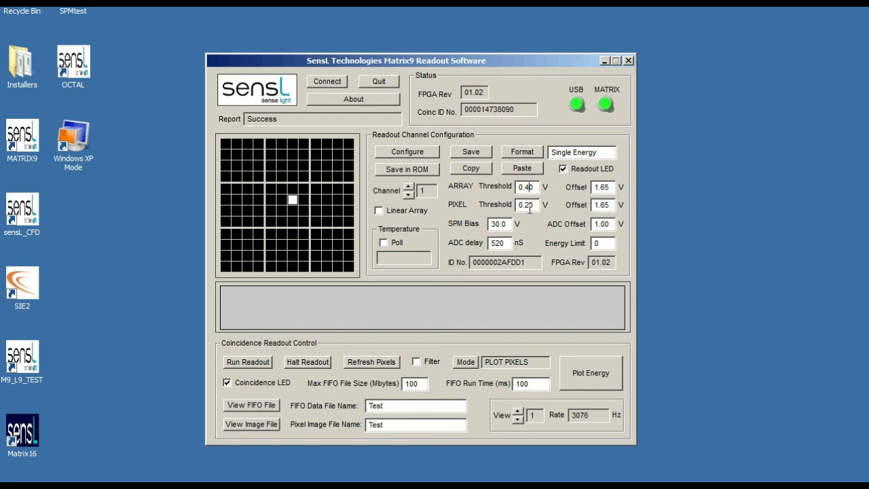
# Save and apply the 0.40 V thresholds, then reopen the energy plot slightly lower on screen
pyautogui.click(473, 153)
pyautogui.click(428, 151)
pyautogui.click(609, 379)
pyautogui.moveTo(588, 19); pyautogui.dragTo(588, 37)
# Acquire the 0.40 V Pixel 1 spectrum until it peaks near bin 210 at about 520 counts
pyautogui.click(577, 64)
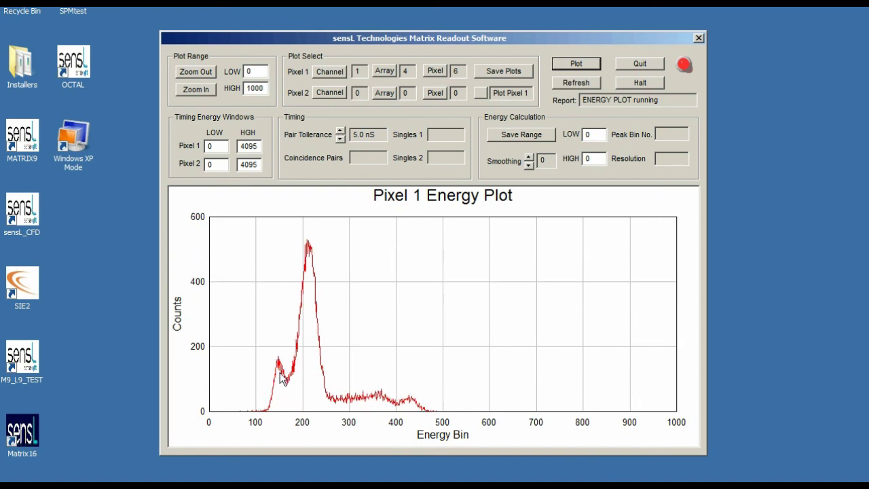